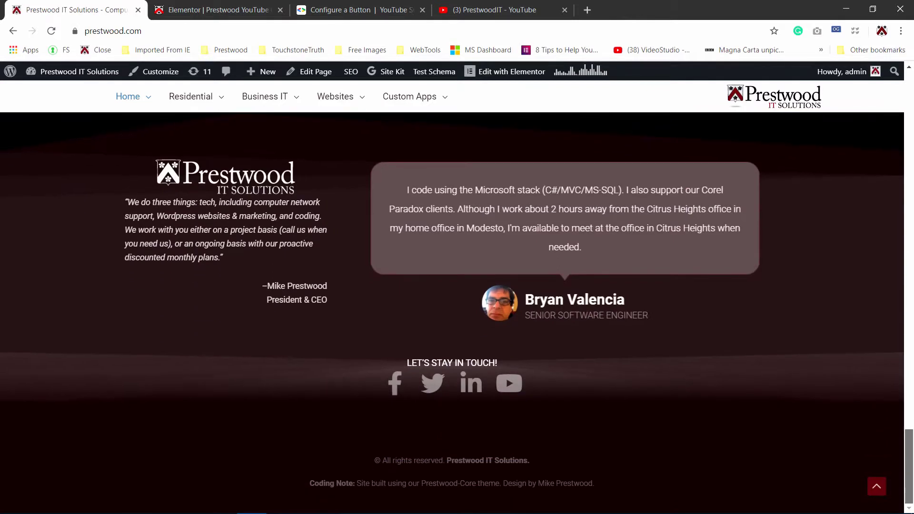
# Open the YouTube channels page from the site footer's YouTube link and look through its channel sections.
pyautogui.click(511, 389)
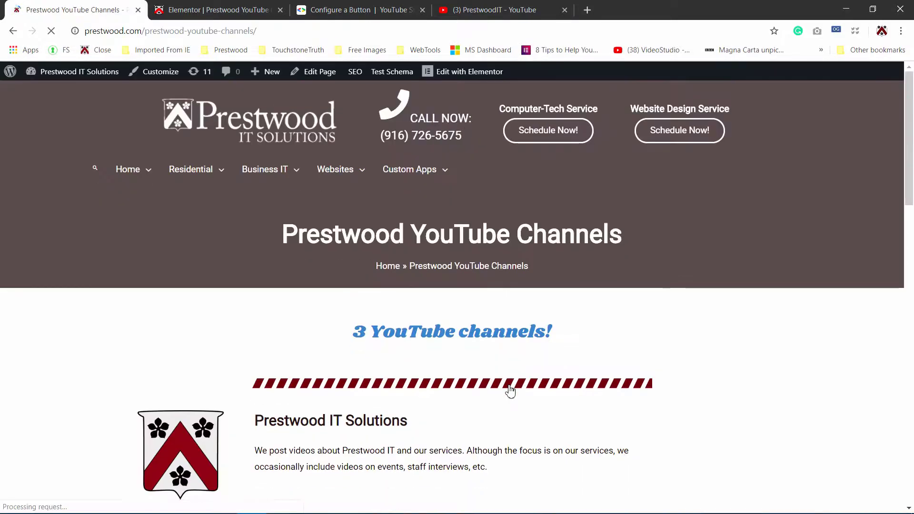
pyautogui.scroll(-2, 119, 310)
pyautogui.scroll(-2, 330, 347)
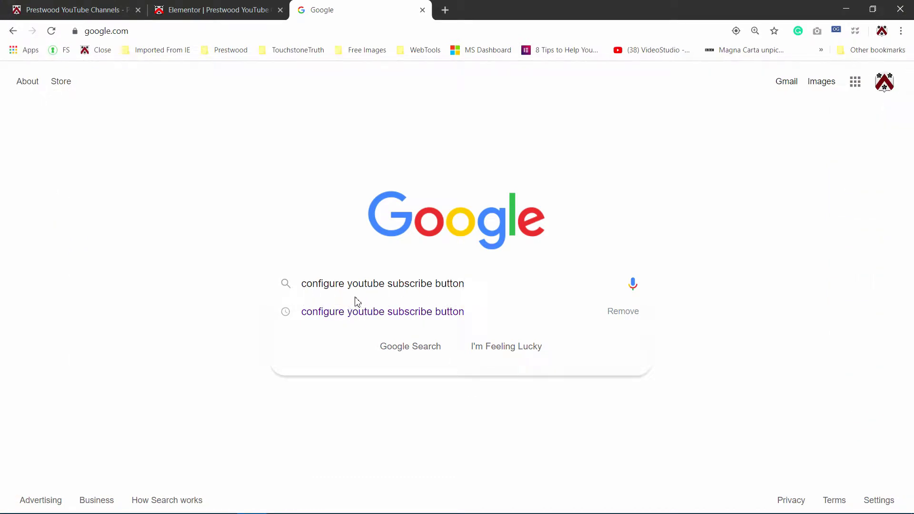
# Search Google for "configure youtube subscribe button" and open Google's "Configure a Button" developer page.
pyautogui.click(479, 291)
pyautogui.press('Return')
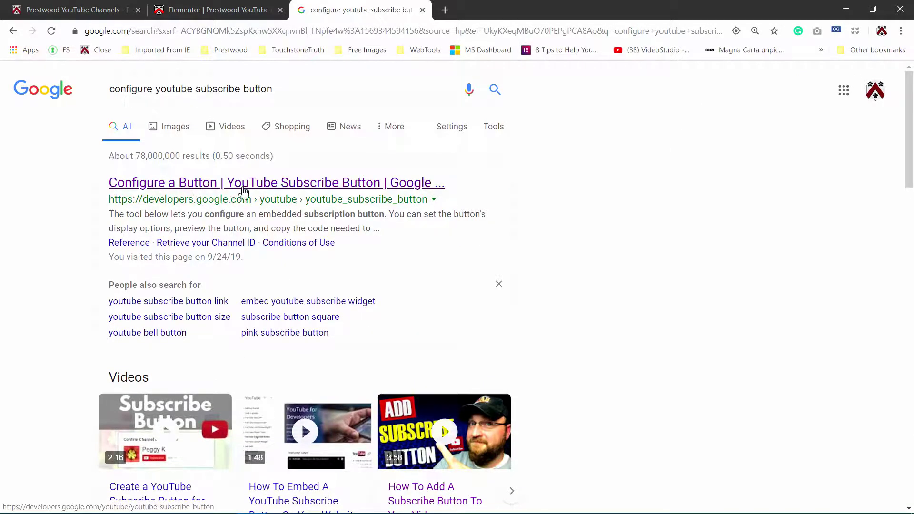
pyautogui.click(274, 184)
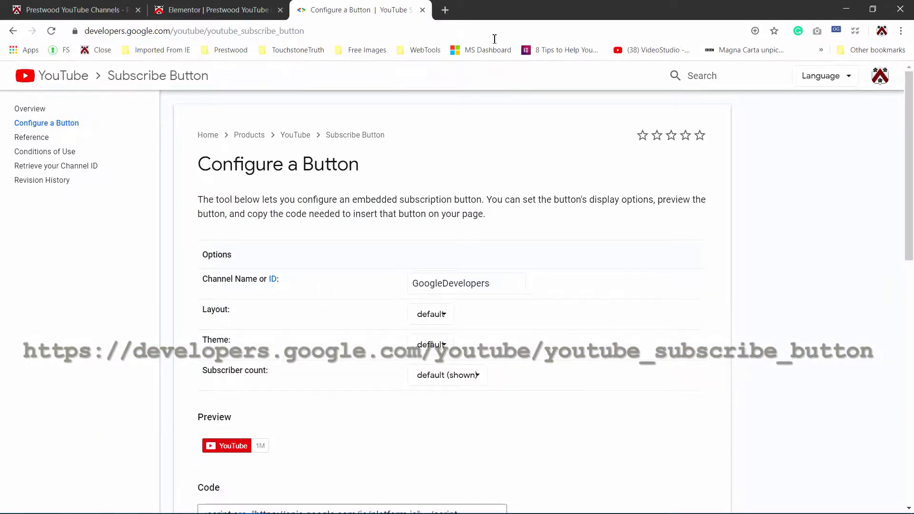
# Open the YouTube channel switcher in a new tab, choose PrestwoodIT and go to that channel's own page.
pyautogui.hotkey('ctrl', 't')
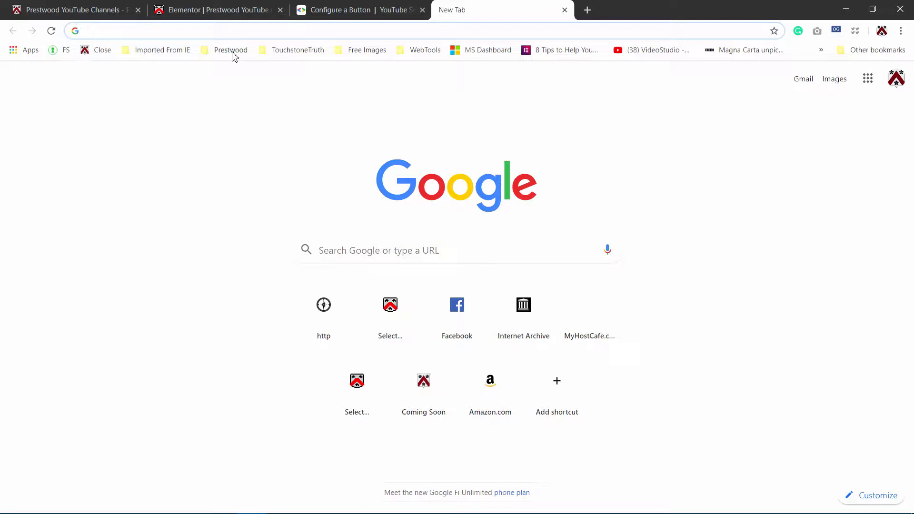
pyautogui.click(228, 50)
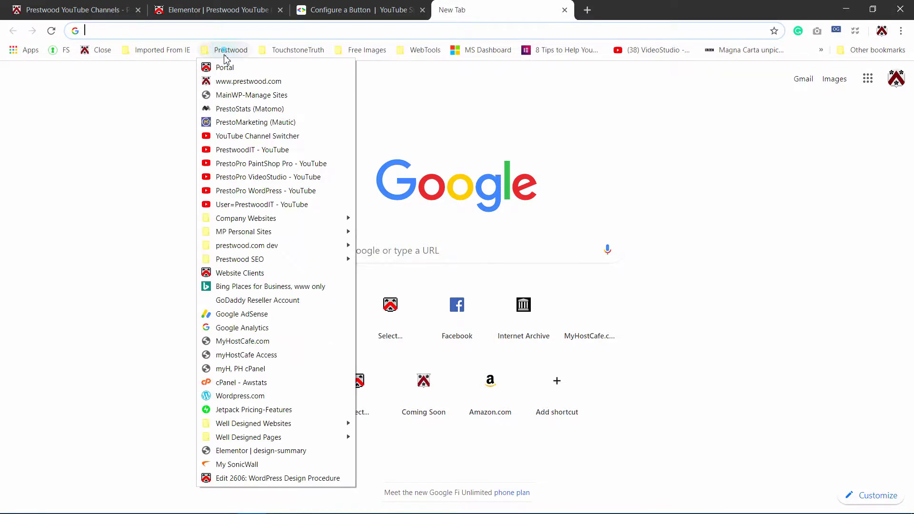
pyautogui.click(244, 138)
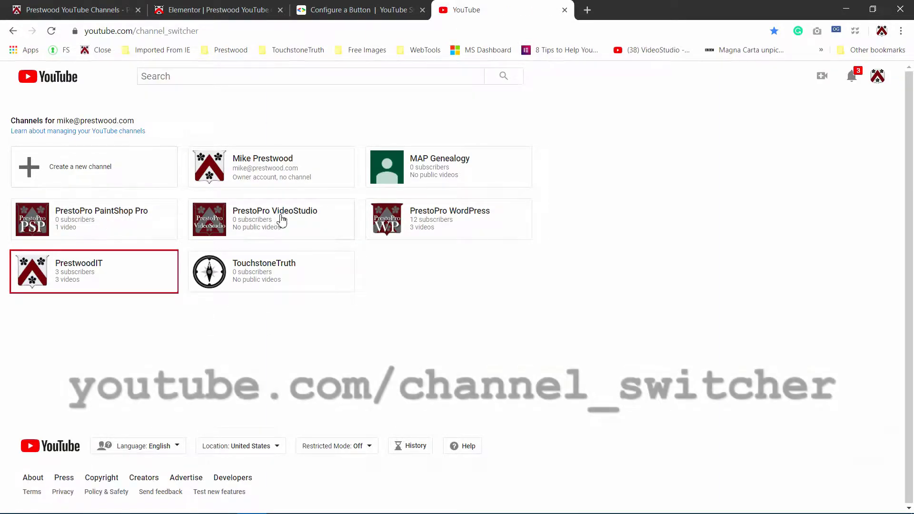
pyautogui.click(106, 271)
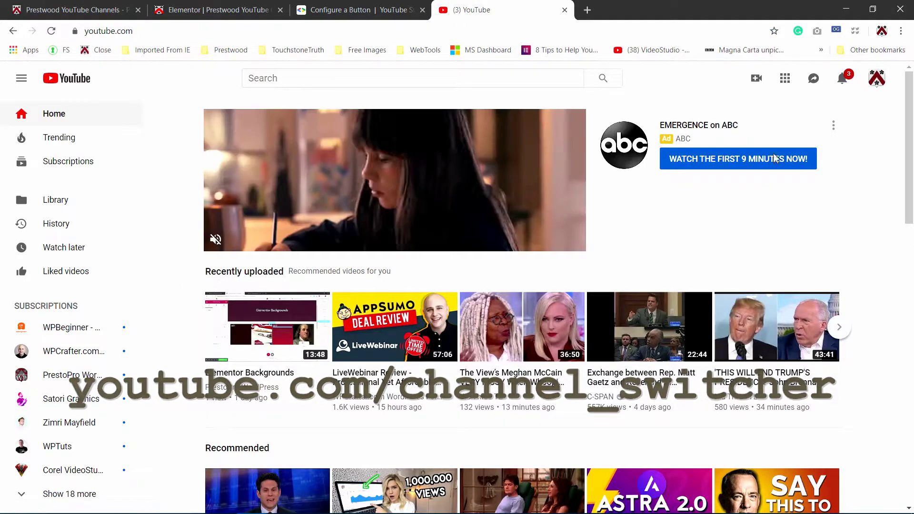
pyautogui.click(876, 86)
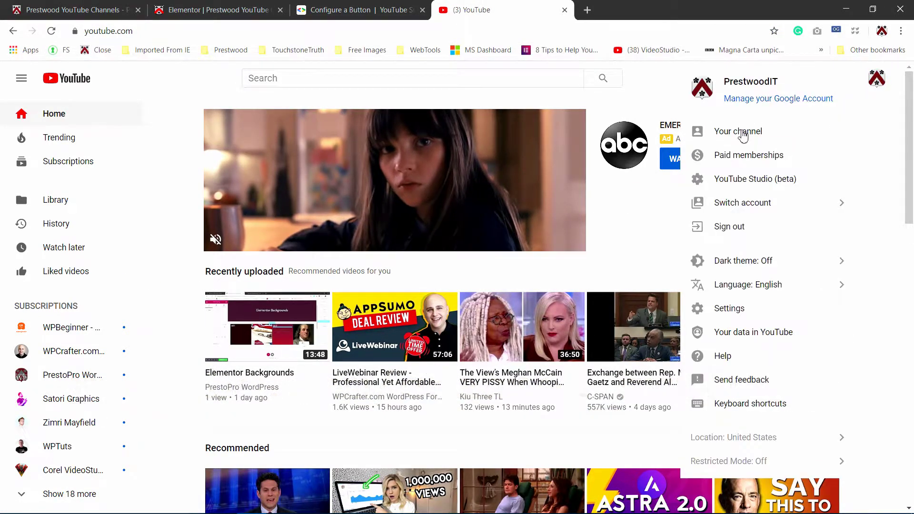
pyautogui.click(736, 137)
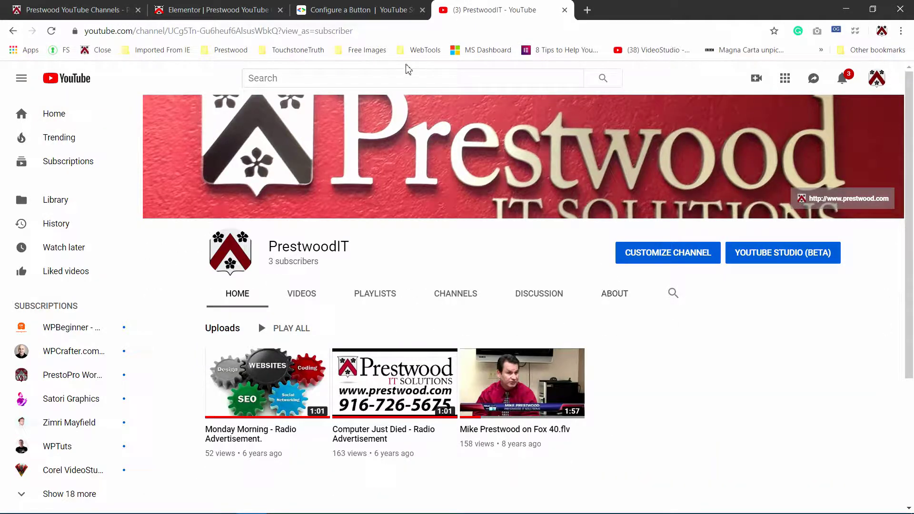
# Copy only the channel ID part from the PrestwoodIT channel page's web address.
pyautogui.click(174, 30)
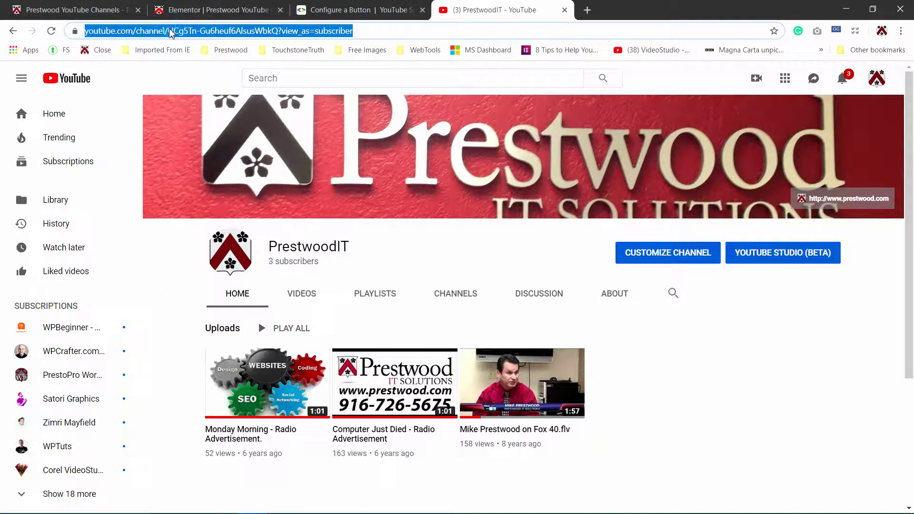
pyautogui.click(214, 33)
pyautogui.keyDown('shift'); pyautogui.click(326, 31); pyautogui.keyUp('shift')
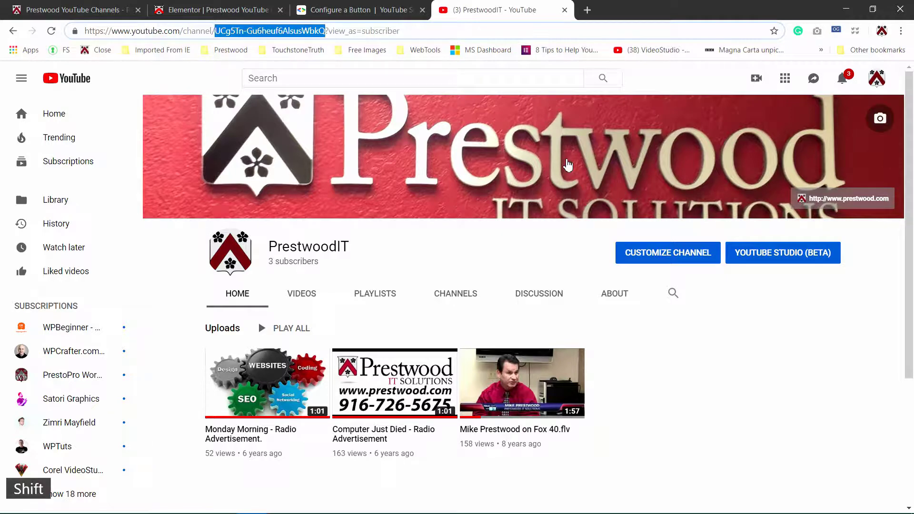
pyautogui.hotkey('ctrl', 'c')
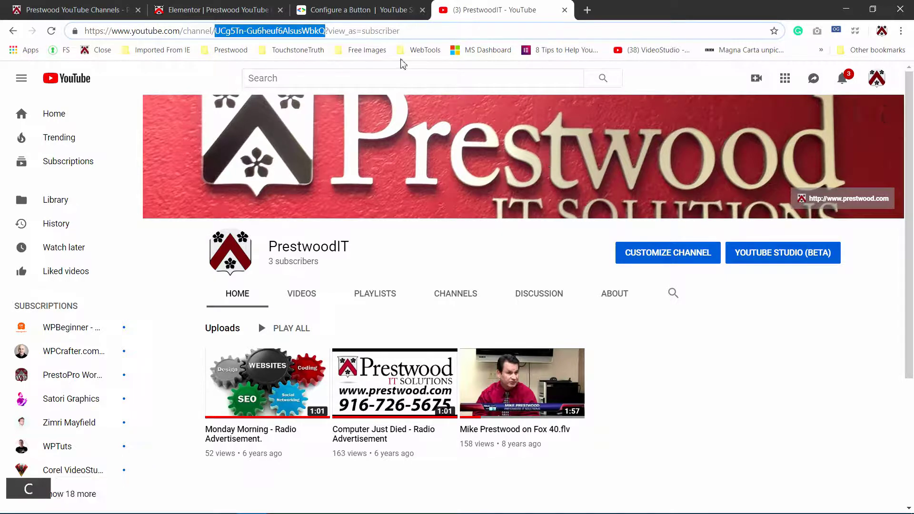
# Replace GoogleDevelopers with the copied channel ID as the channel on the Configure a Button page.
pyautogui.click(355, 11)
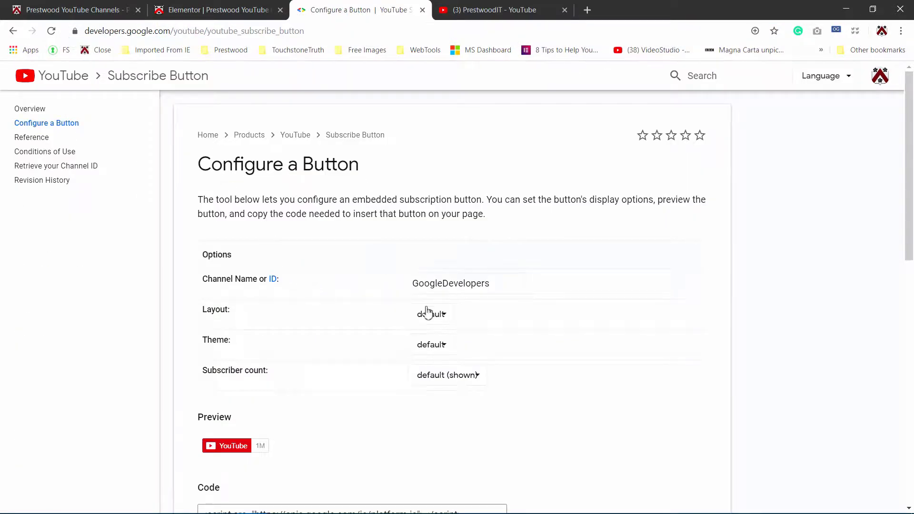
pyautogui.click(451, 283)
pyautogui.hotkey('ctrl', 'a')
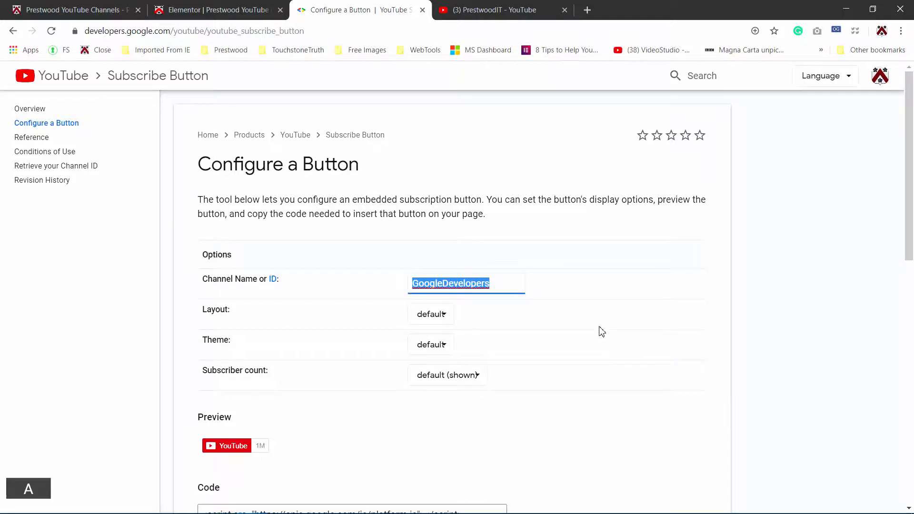
pyautogui.hotkey('ctrl', 'v')
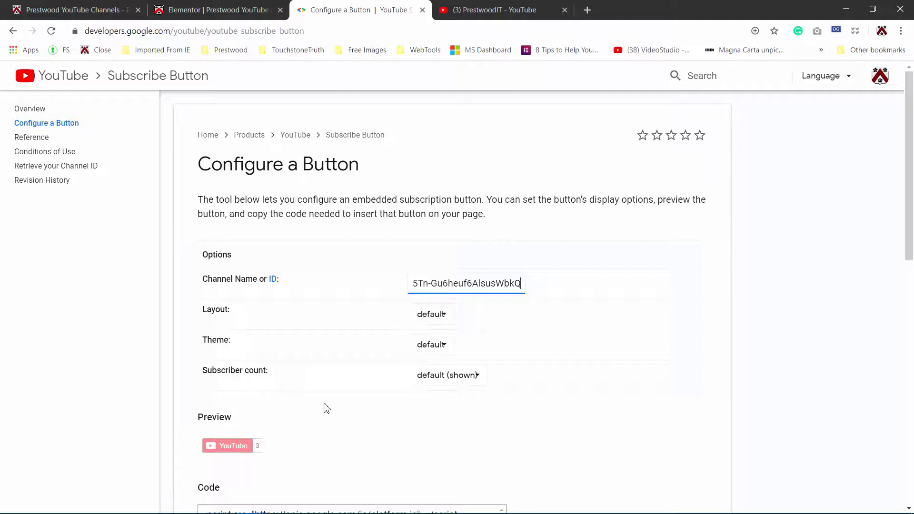
# Try the full layout and the dark theme for the subscribe button, setting each back to default.
pyautogui.click(443, 314)
pyautogui.click(448, 338)
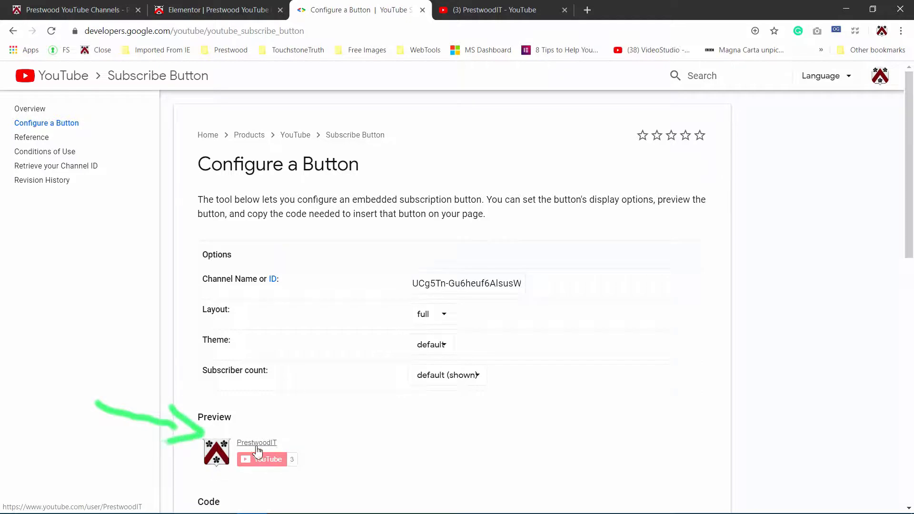
pyautogui.click(443, 315)
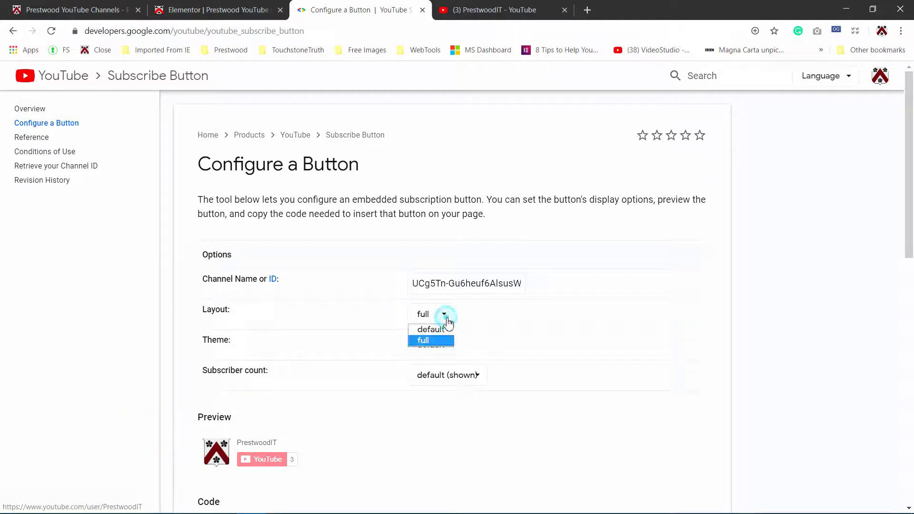
pyautogui.click(444, 328)
pyautogui.click(440, 344)
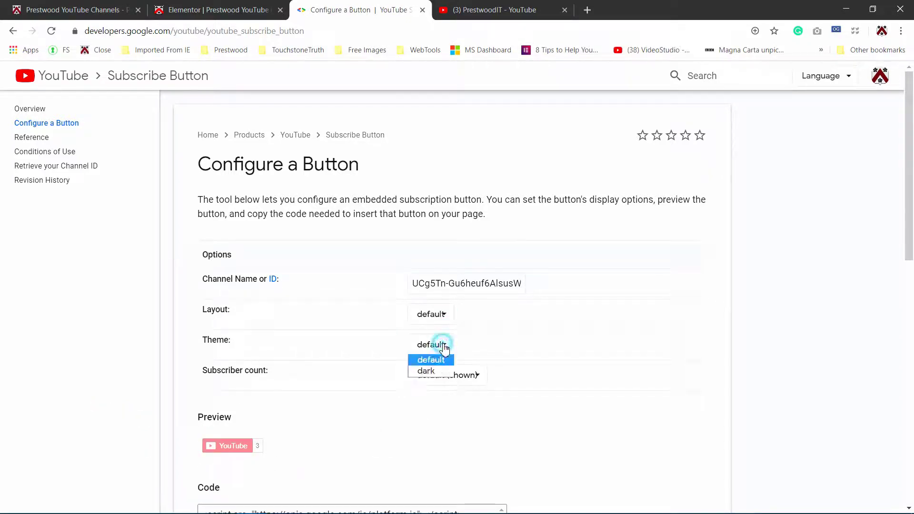
pyautogui.click(437, 373)
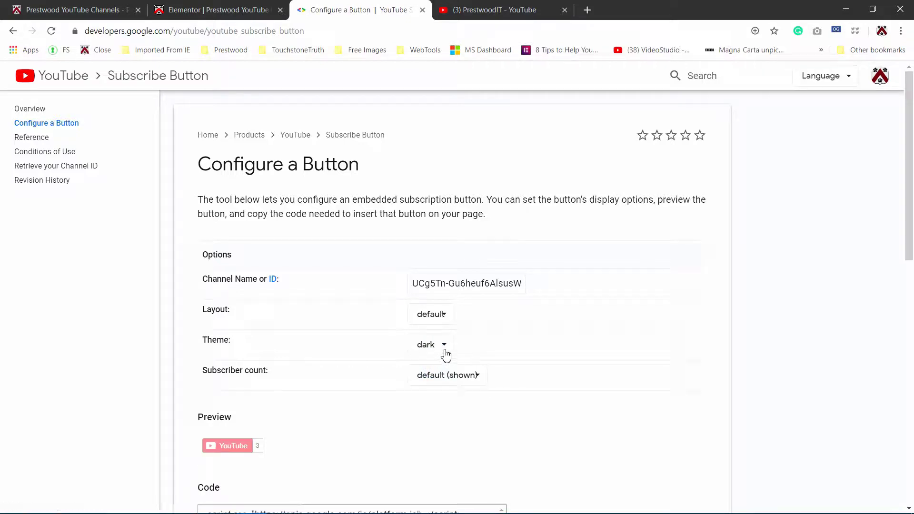
pyautogui.click(444, 351)
pyautogui.click(446, 360)
# Copy the entire generated embed code for the subscribe button.
pyautogui.scroll(-1, 538, 419)
pyautogui.scroll(-1, 595, 374)
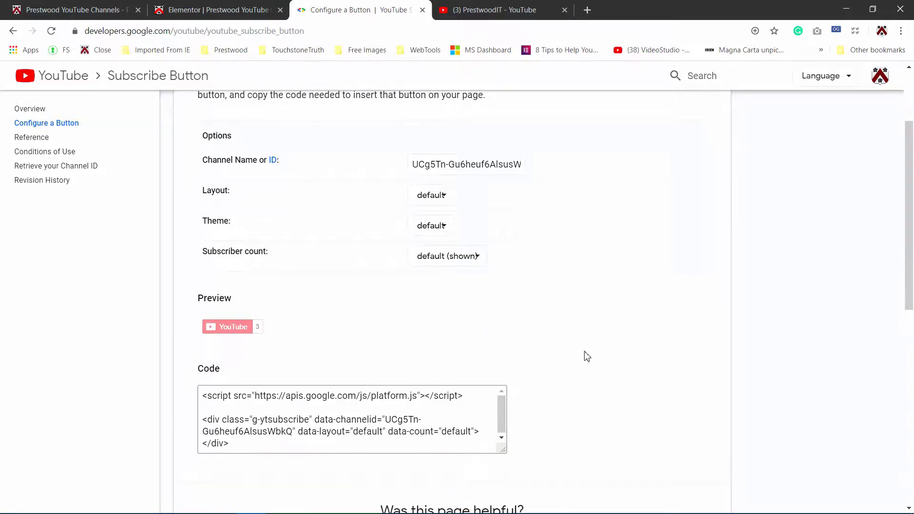
pyautogui.click(379, 409)
pyautogui.hotkey('ctrl', 'a')
pyautogui.hotkey('ctrl', 'c')
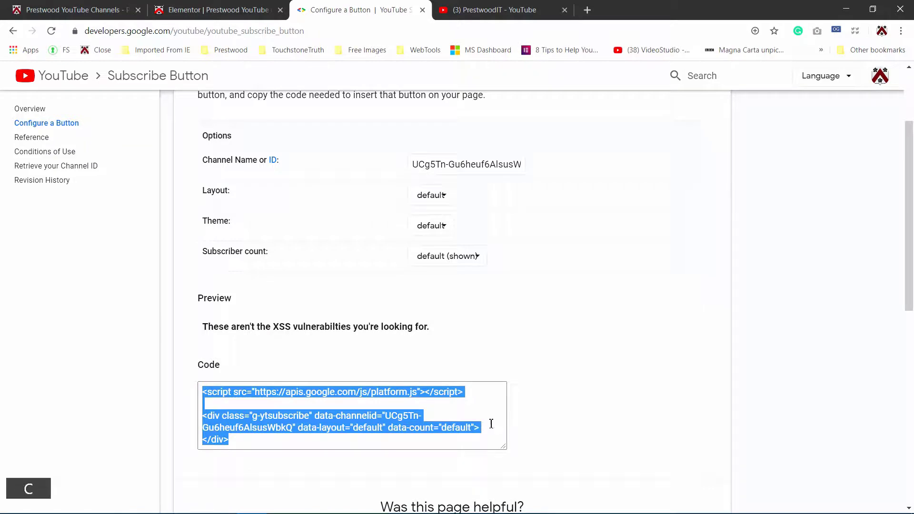
# In the Elementor page editor, add an HTML widget below the Prestwood IT Solutions description and paste the subscribe button code into it.
pyautogui.click(228, 10)
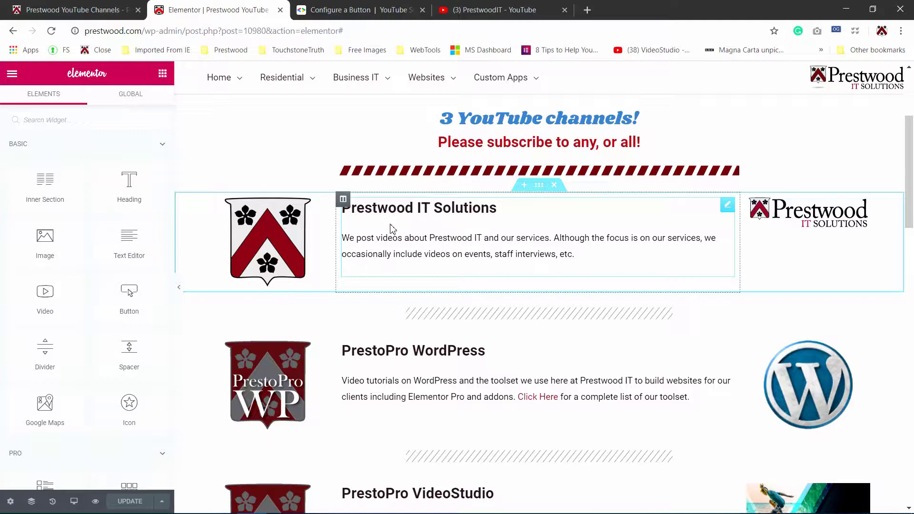
pyautogui.click(137, 120)
pyautogui.write('ht')
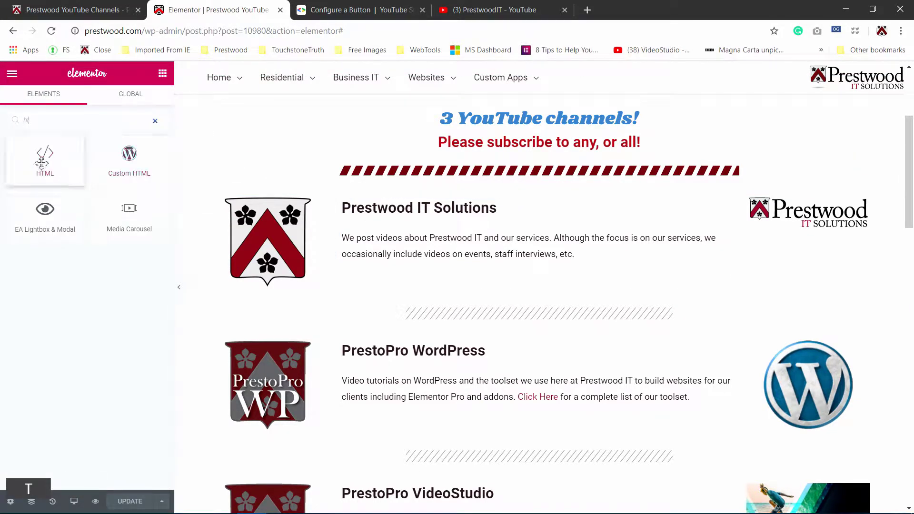
pyautogui.moveTo(45, 157); pyautogui.dragTo(398, 280)
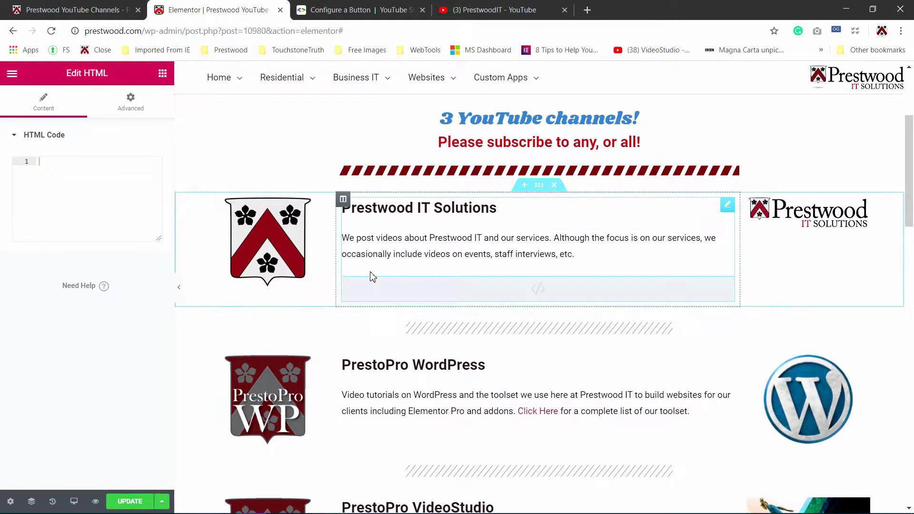
pyautogui.hotkey('ctrl', 'v')
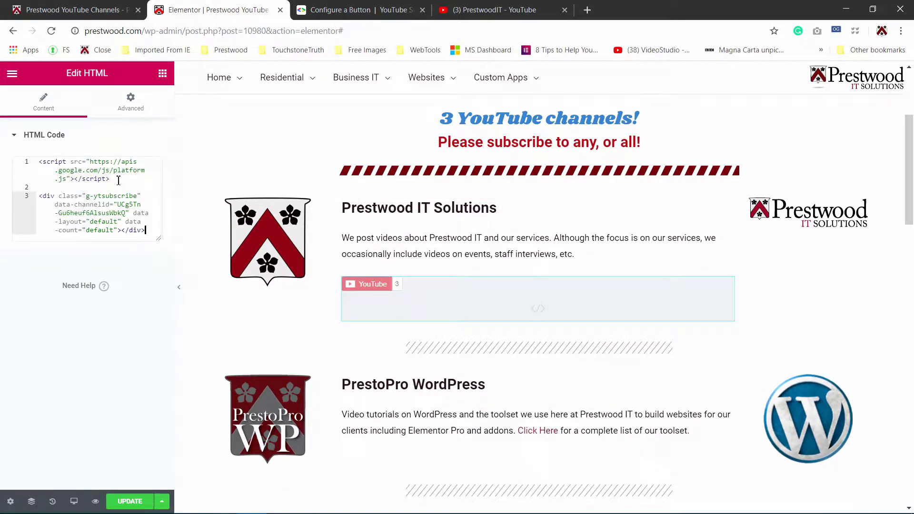
pyautogui.moveTo(118, 181); pyautogui.dragTo(38, 166)
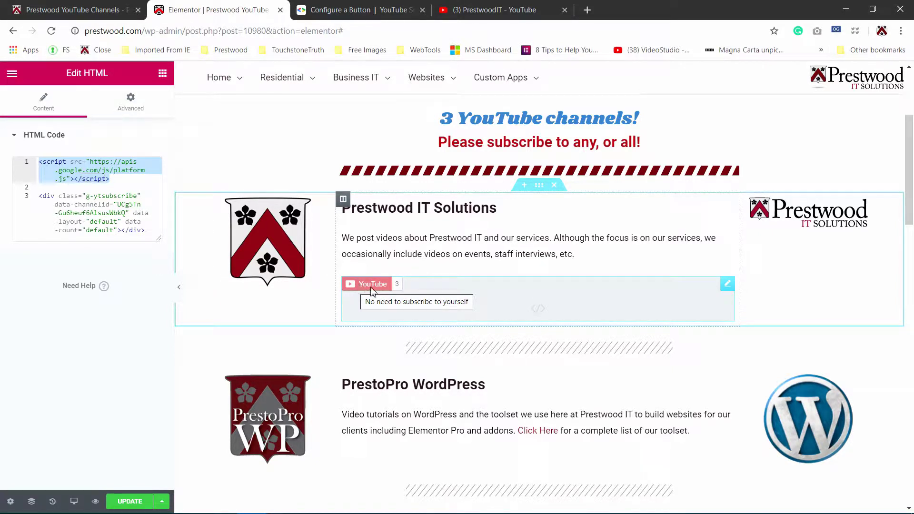
# Add a Text Editor widget directly above the YouTube button and replace its placeholder text with "Subscribe Now:".
pyautogui.click(163, 73)
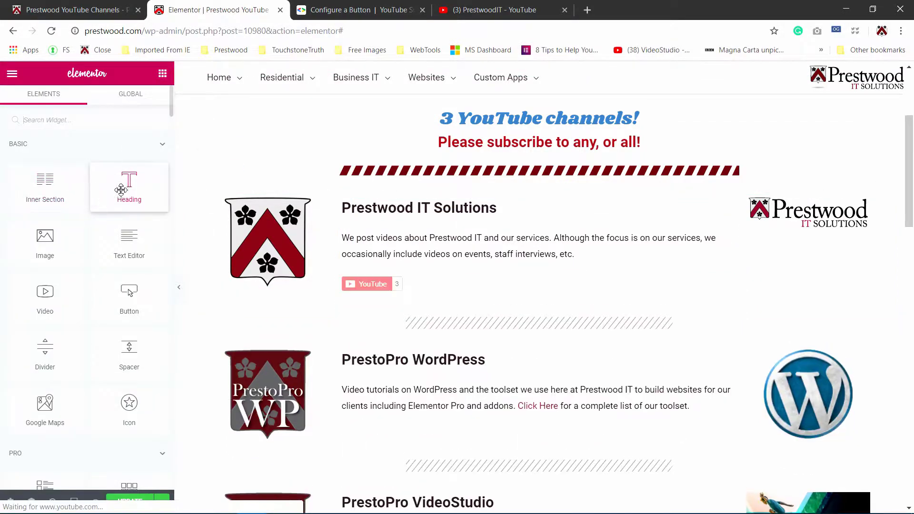
pyautogui.moveTo(131, 238); pyautogui.dragTo(351, 303)
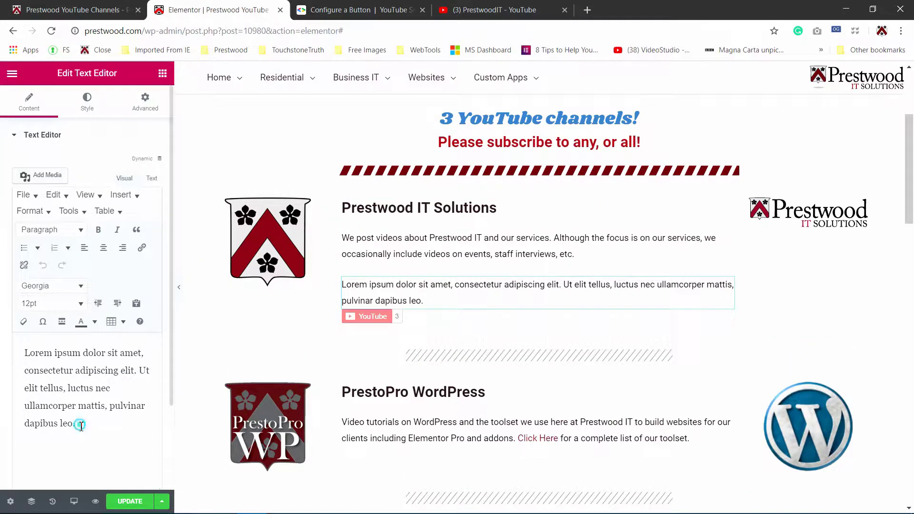
pyautogui.moveTo(84, 424); pyautogui.dragTo(24, 352)
pyautogui.write('Subscribe Noe')
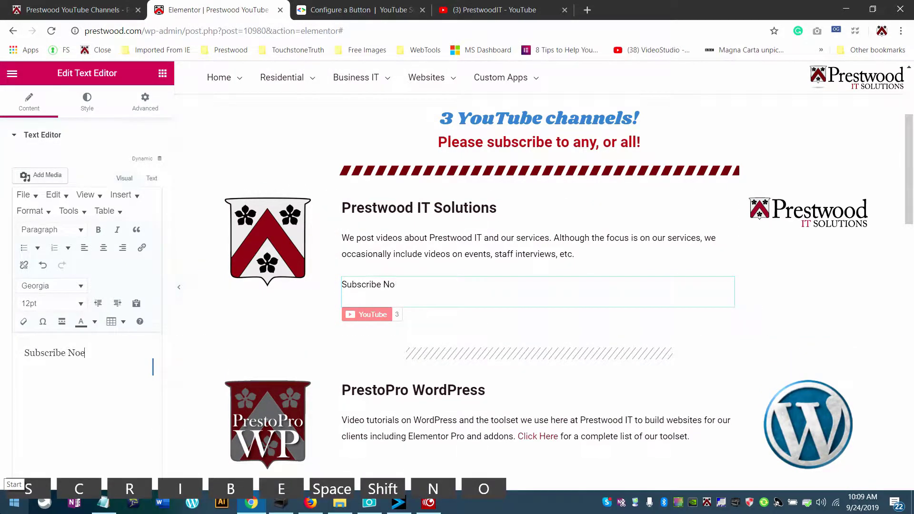
pyautogui.press('BackSpace')
pyautogui.write('w:')
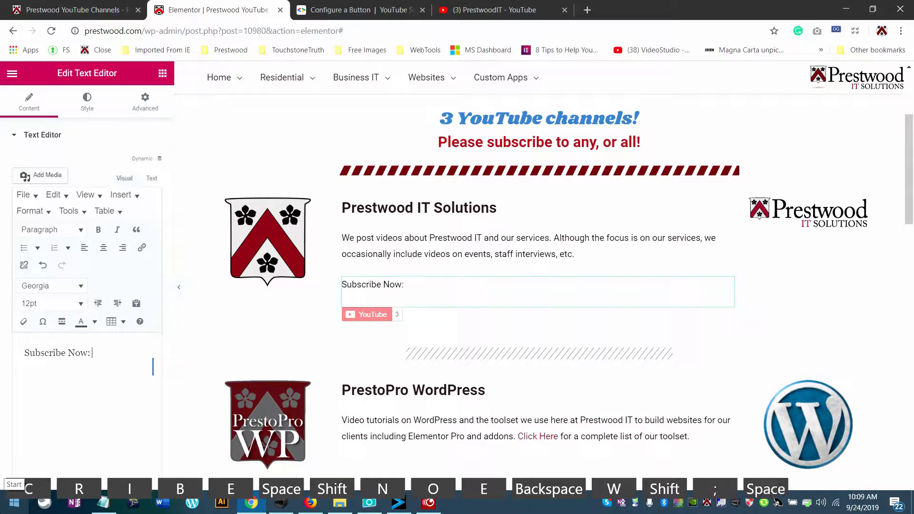
# Make the "Subscribe Now:" text bold.
pyautogui.hotkey('ctrl', 'shift', 'Left')
pyautogui.hotkey('ctrl', 'shift', 'Left')
pyautogui.hotkey('ctrl', 'shift', 'Left')
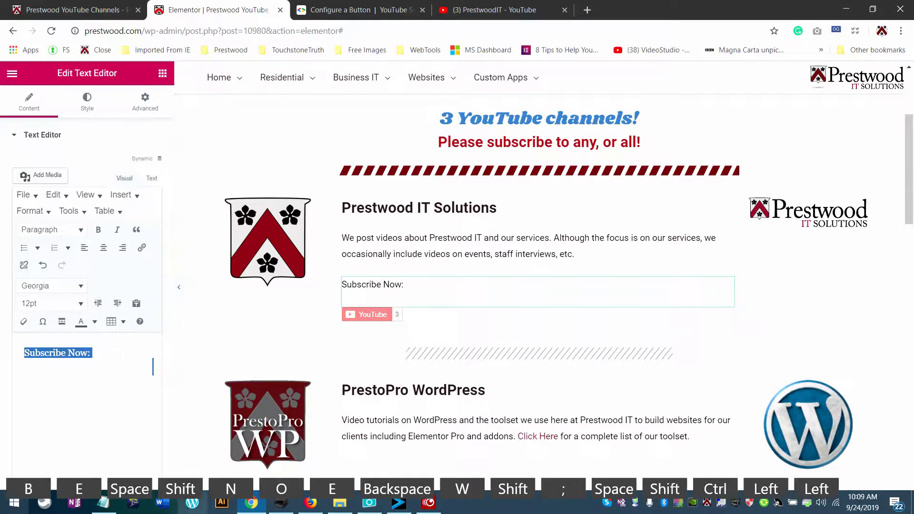
pyautogui.click(100, 231)
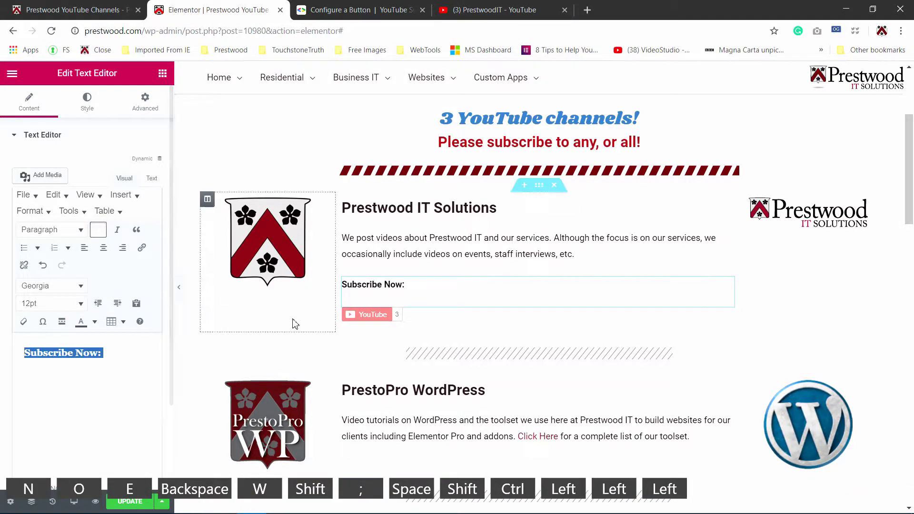
# Set the "Subscribe Now:" text widget's custom positioning width to Inline (auto).
pyautogui.click(390, 286)
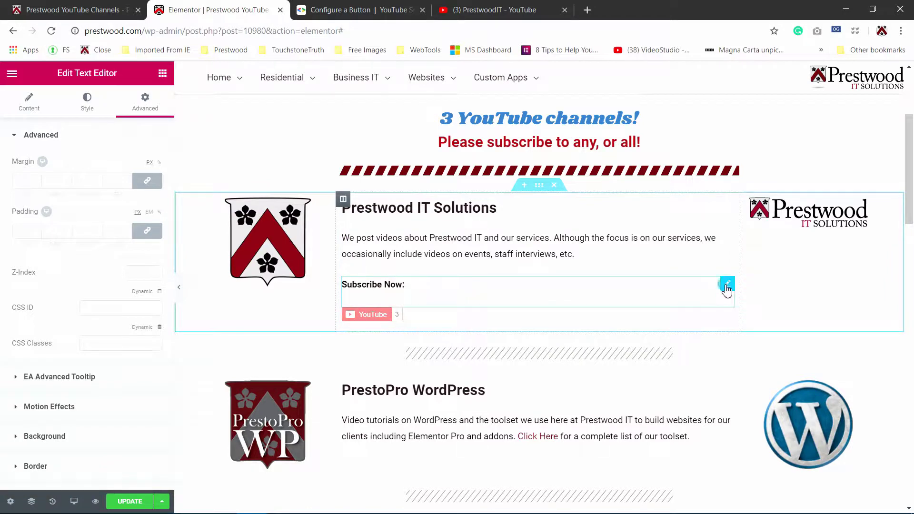
pyautogui.scroll(-4, 71, 286)
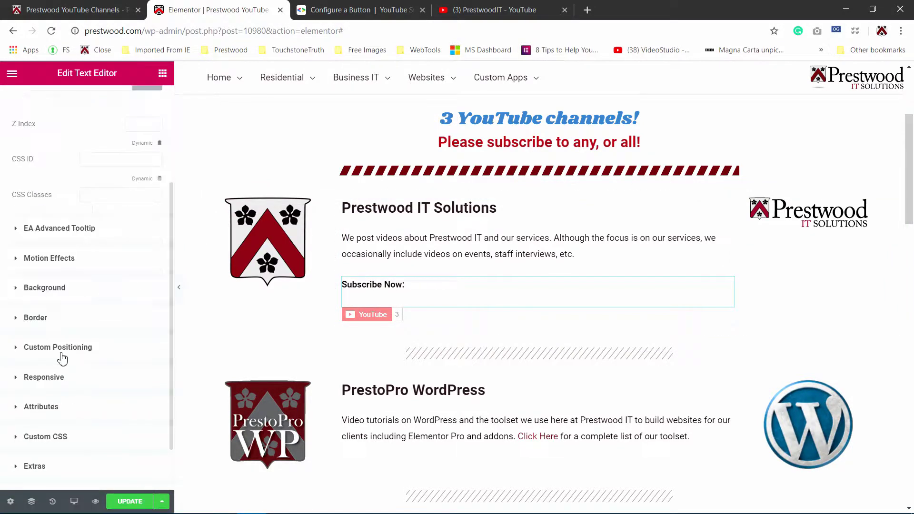
pyautogui.click(60, 291)
pyautogui.click(101, 315)
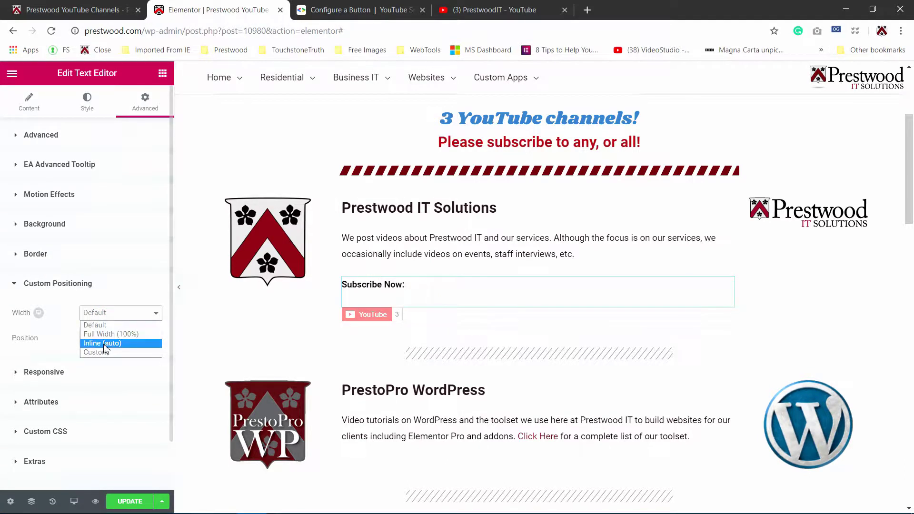
pyautogui.click(103, 343)
# Set the YouTube button HTML widget's custom positioning width to Inline (auto) and preview the page.
pyautogui.click(480, 312)
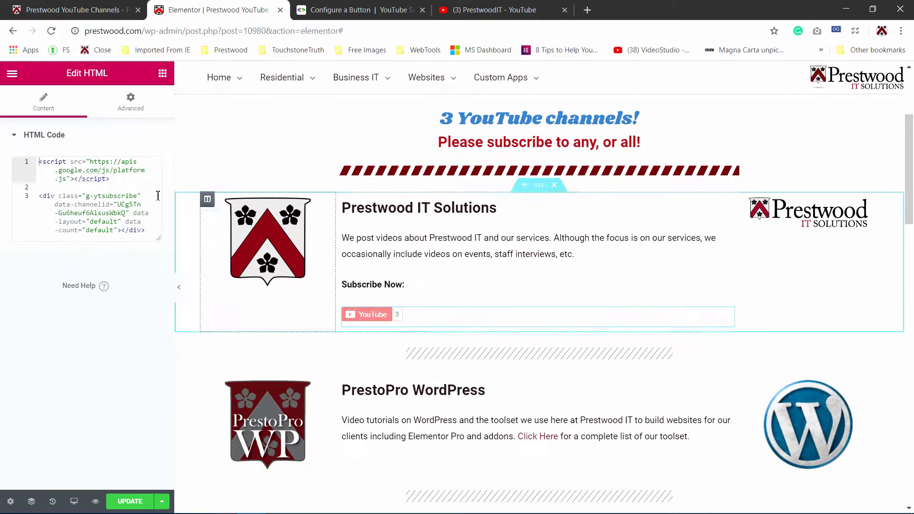
pyautogui.click(136, 98)
pyautogui.scroll(-4, 116, 435)
pyautogui.click(57, 290)
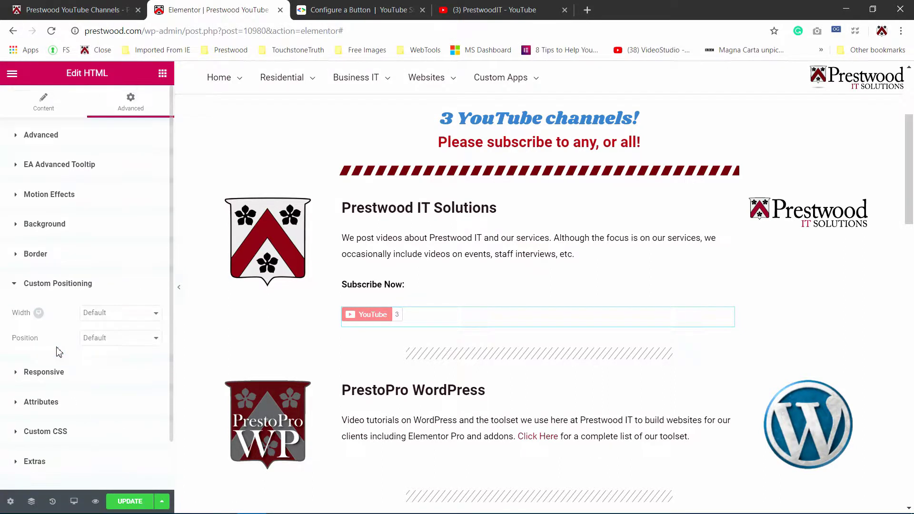
pyautogui.click(123, 314)
pyautogui.click(103, 343)
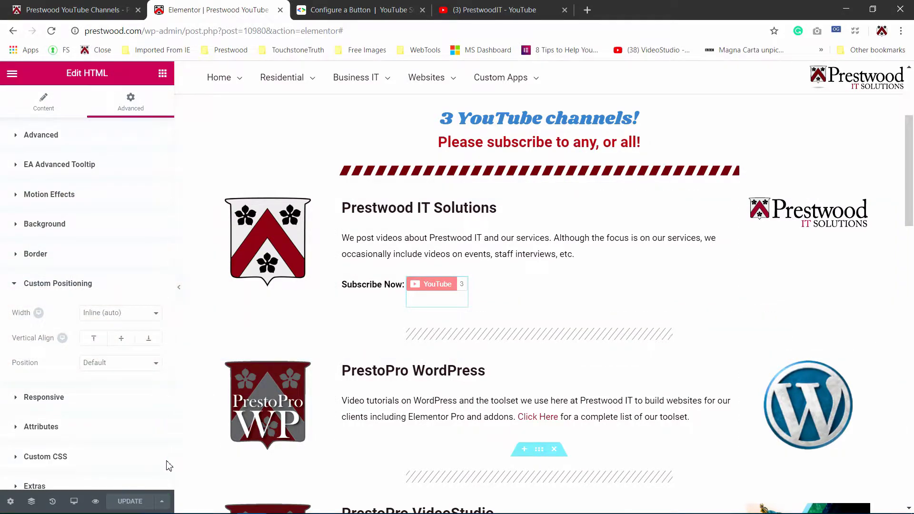
pyautogui.click(96, 502)
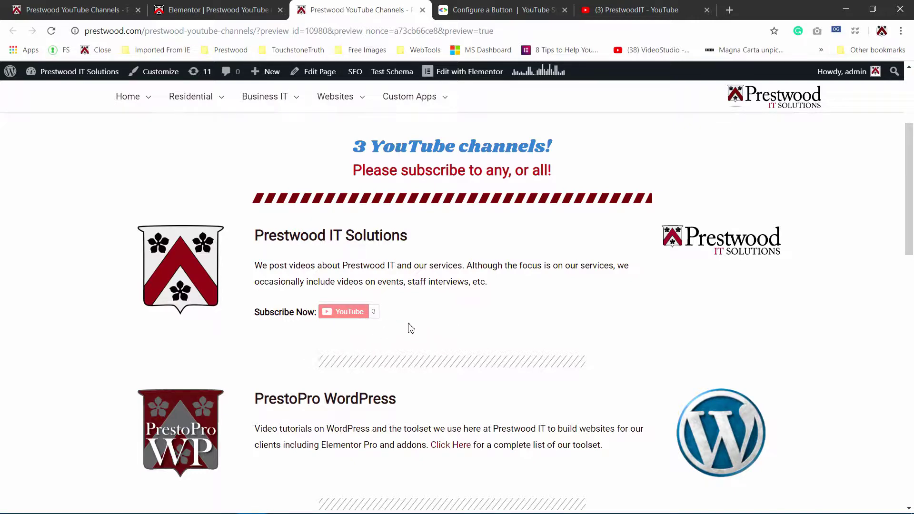
# Back in the Elementor editor, duplicate the YouTube button widget and move one copy below the PrestoPro WordPress description.
pyautogui.hotkey('alt', 'Tab')
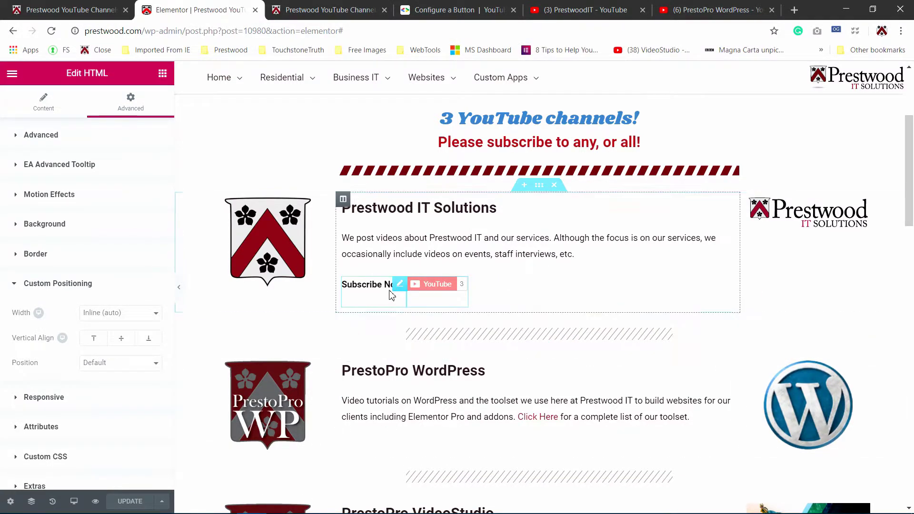
pyautogui.hotkey('ctrl', 'd')
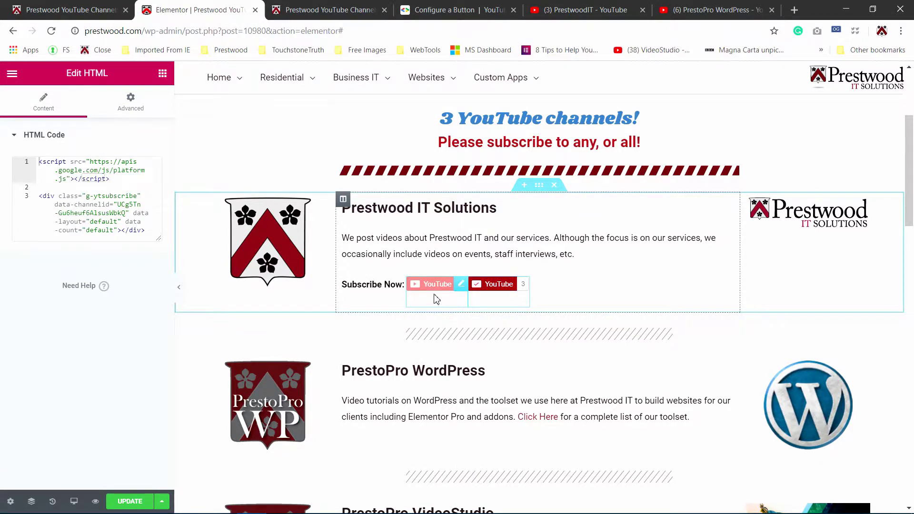
pyautogui.moveTo(437, 300); pyautogui.dragTo(477, 420)
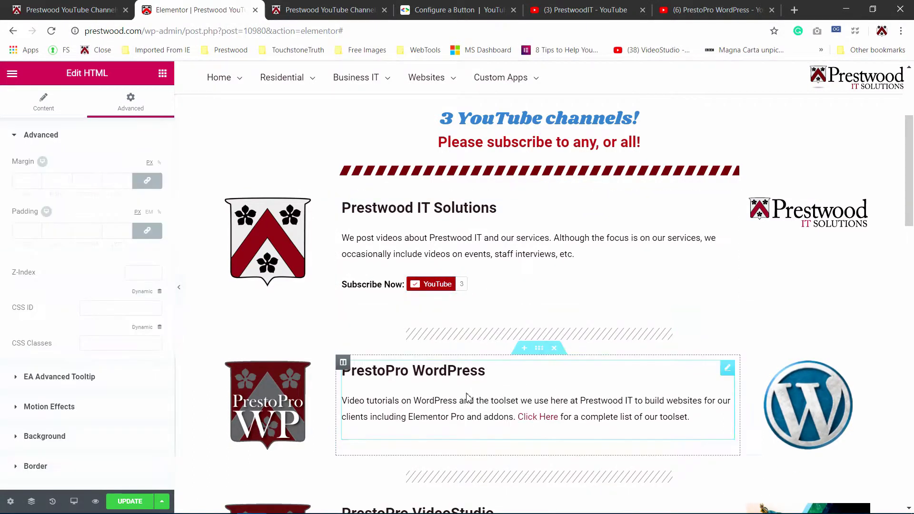
# Duplicate the "Subscribe Now:" label and place the copy directly before the YouTube button in the PrestoPro WordPress section.
pyautogui.click(393, 287)
pyautogui.rightClick(399, 292)
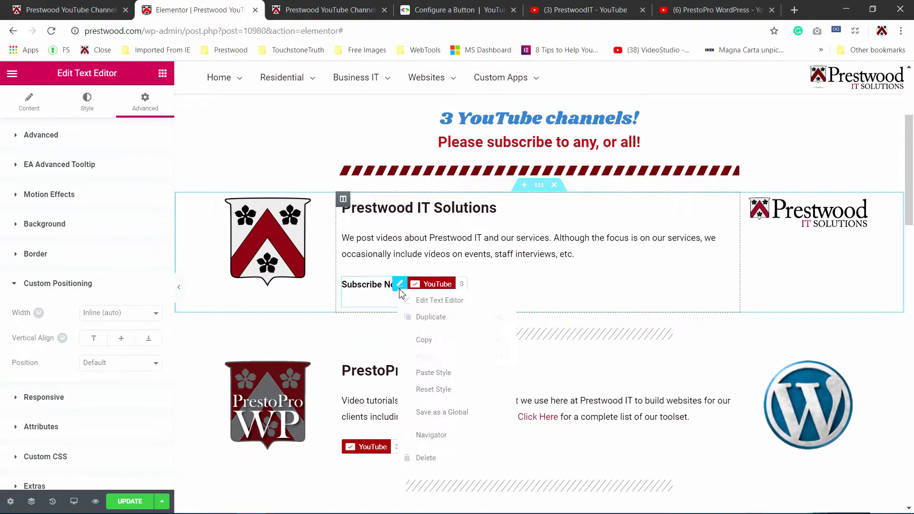
pyautogui.click(442, 318)
pyautogui.moveTo(439, 323); pyautogui.dragTo(364, 434)
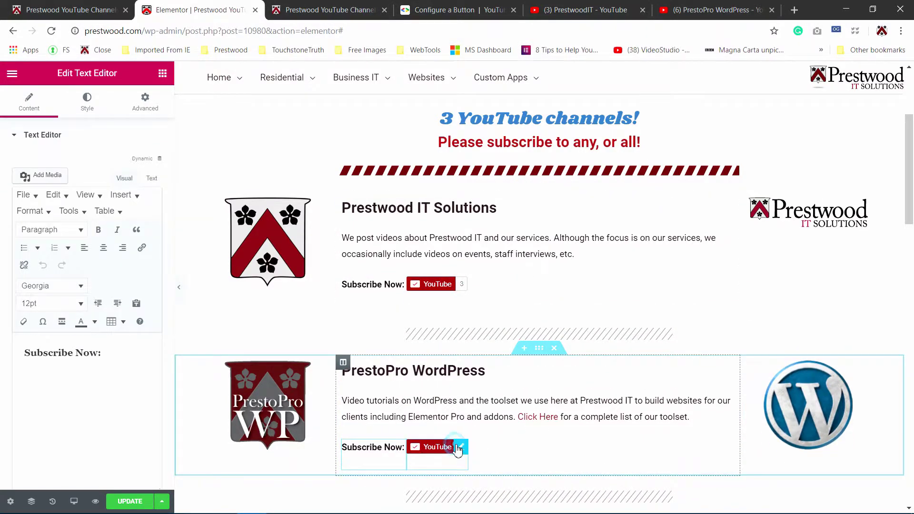
# Delete the platform.js script tag and the blank line after it from the PrestoPro WordPress button's HTML code.
pyautogui.click(460, 447)
pyautogui.click(43, 103)
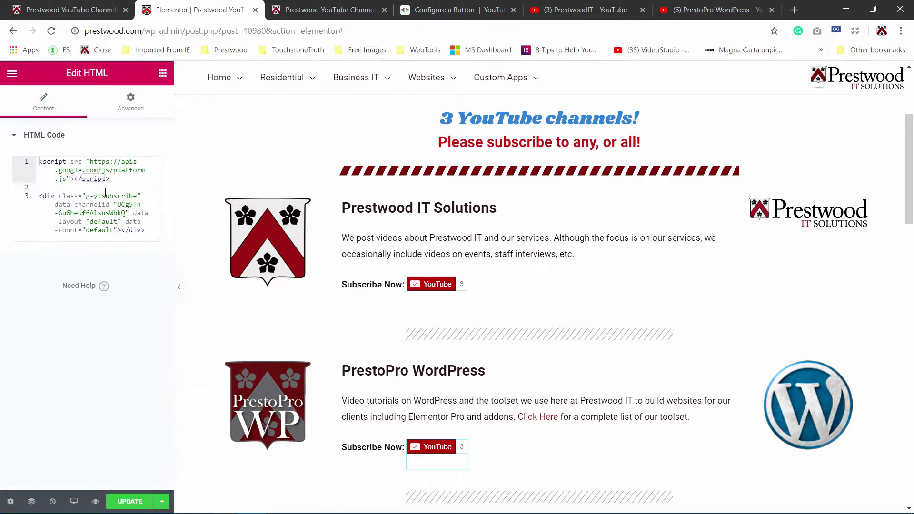
pyautogui.moveTo(111, 179); pyautogui.dragTo(39, 162)
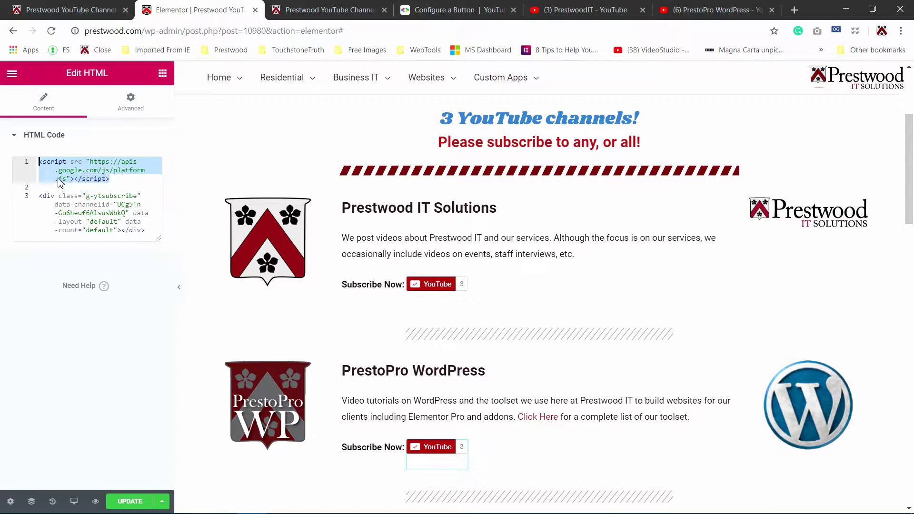
pyautogui.press('Delete')
pyautogui.press('Delete')
pyautogui.press('Delete')
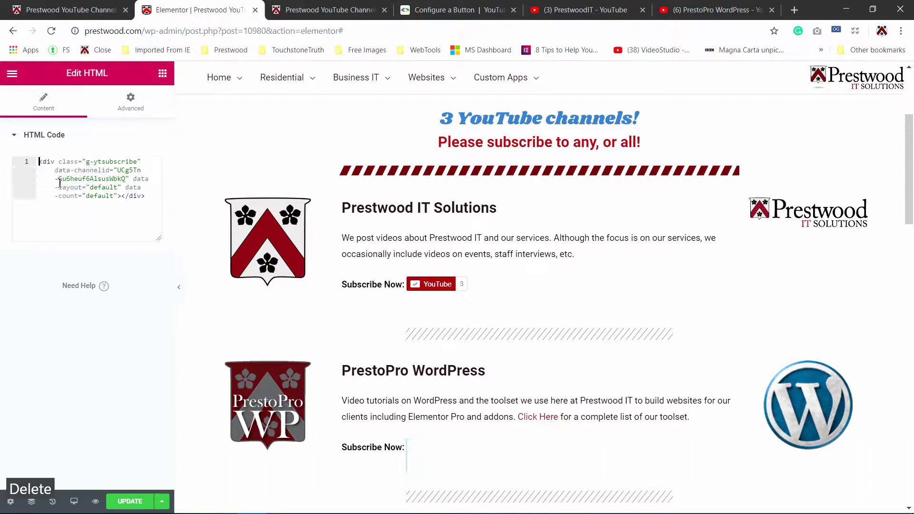
# Replace the data-channelid value in the PrestoPro WordPress button's code with UCVDrubu8cI4NpD6qnYmvcKw.
pyautogui.keyDown('shift'); pyautogui.click(127, 179); pyautogui.keyUp('shift')
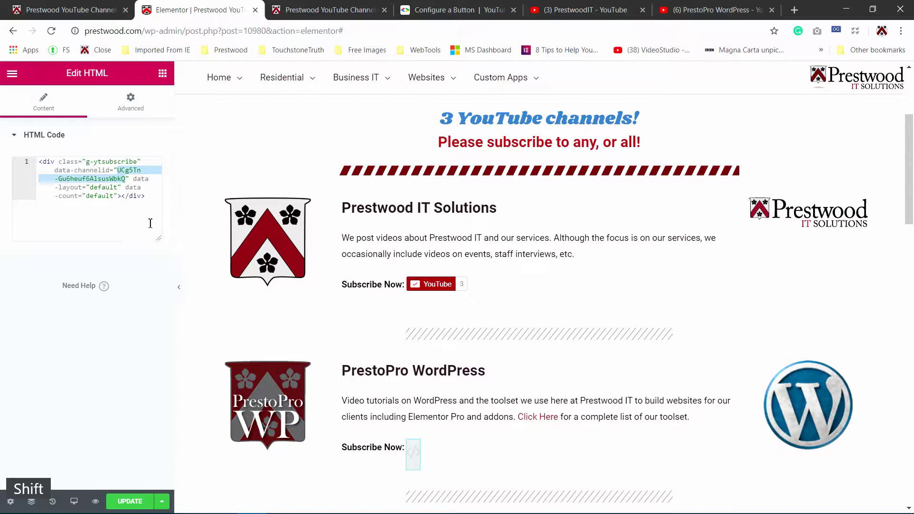
pyautogui.write('UCVDrubu8cI4NpD6qnYmvcKw')
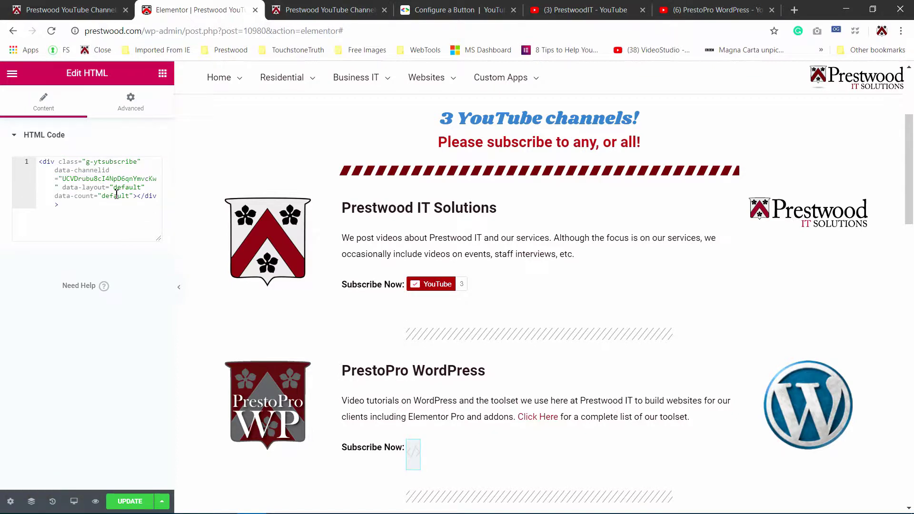
pyautogui.press('BackSpace')
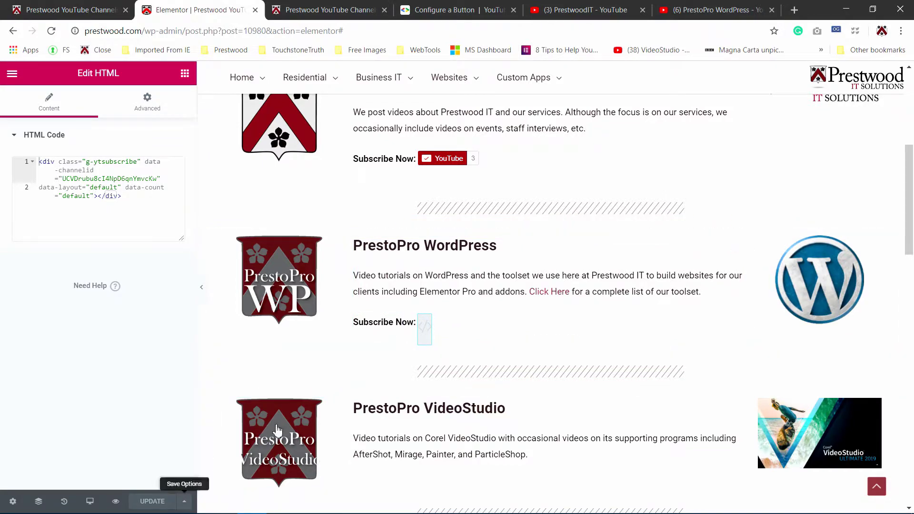
# Check the PrestoPro WordPress section and its subscribe button on the page preview.
pyautogui.click(383, 17)
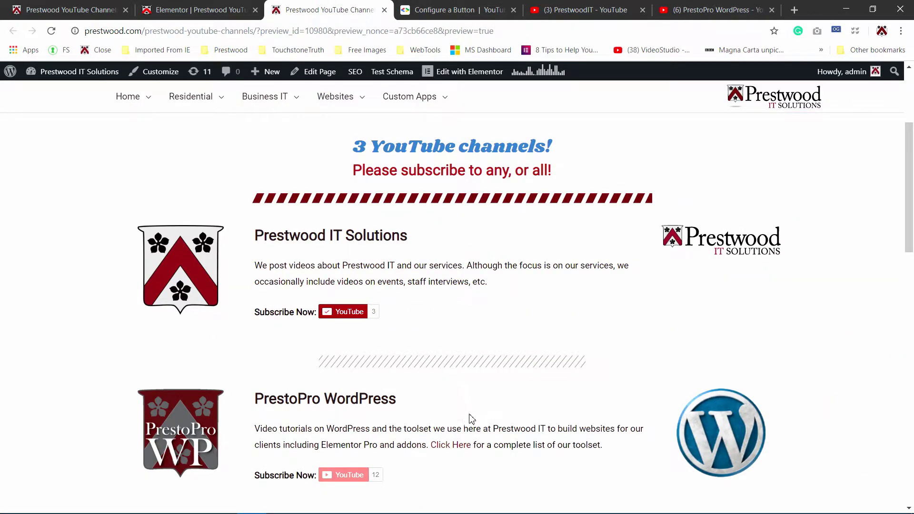
pyautogui.scroll(-2, 451, 477)
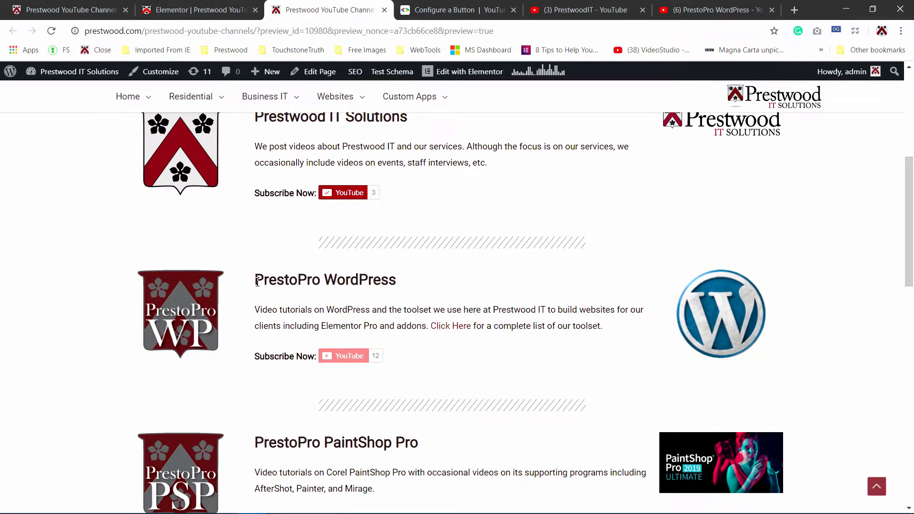
pyautogui.moveTo(257, 281); pyautogui.dragTo(399, 278)
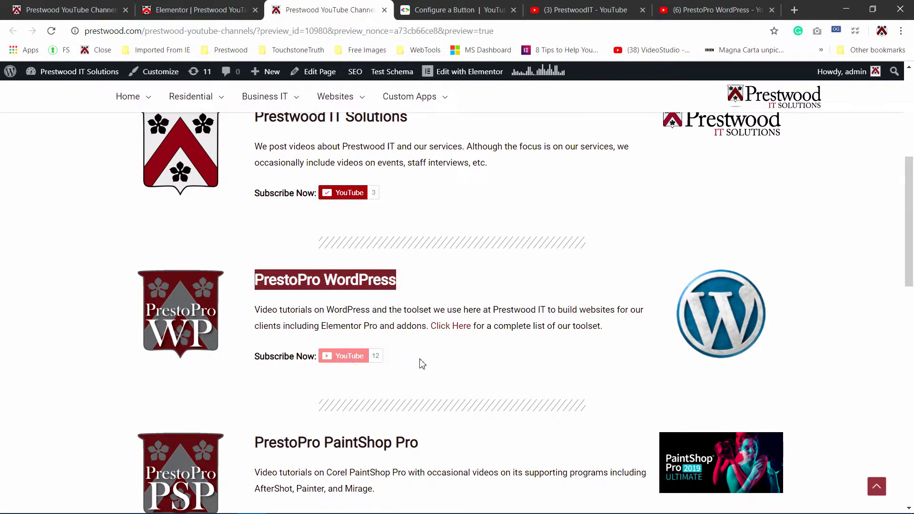
pyautogui.click(339, 369)
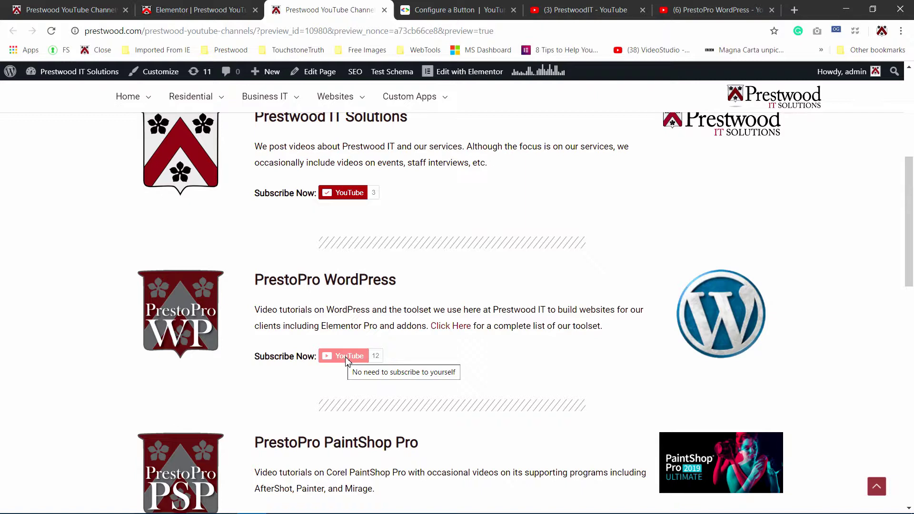
# Open the PrestwoodIT channel from the page preview, unsubscribe from it, and return to the preview.
pyautogui.click(341, 195)
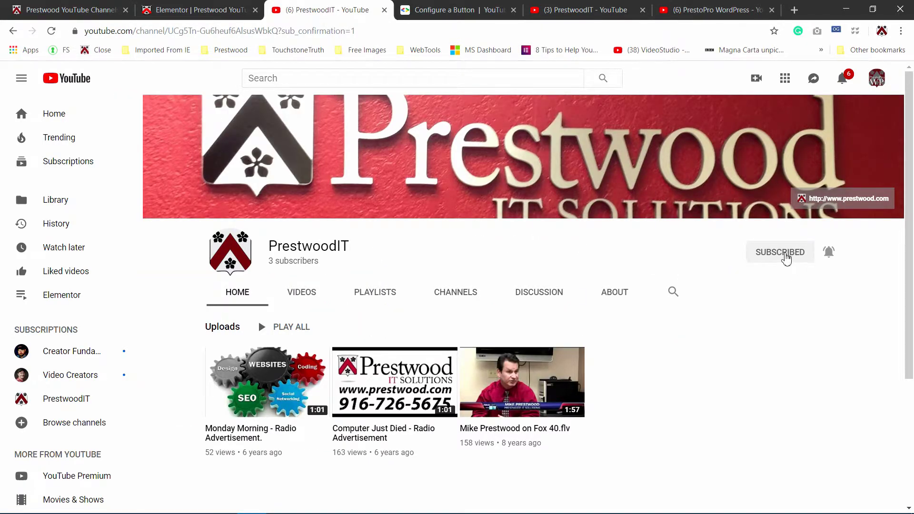
pyautogui.click(786, 258)
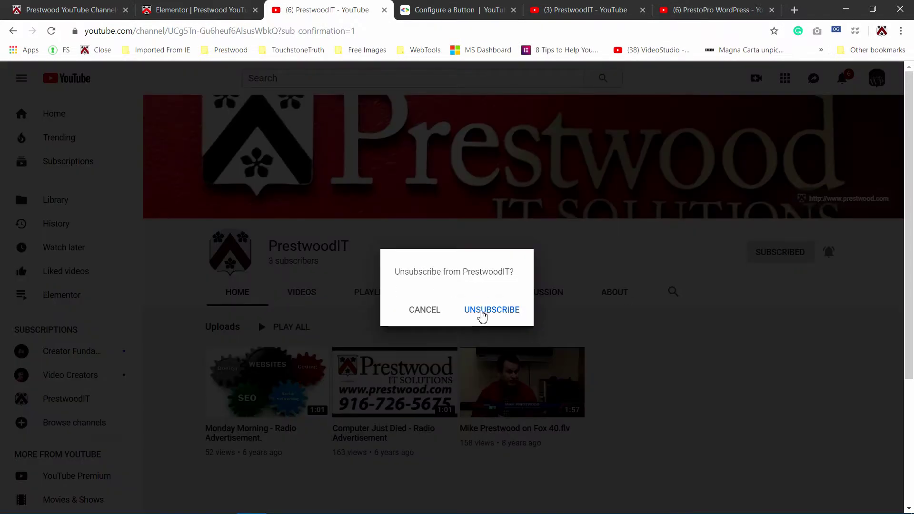
pyautogui.click(483, 313)
pyautogui.hotkey('alt', 'Left')
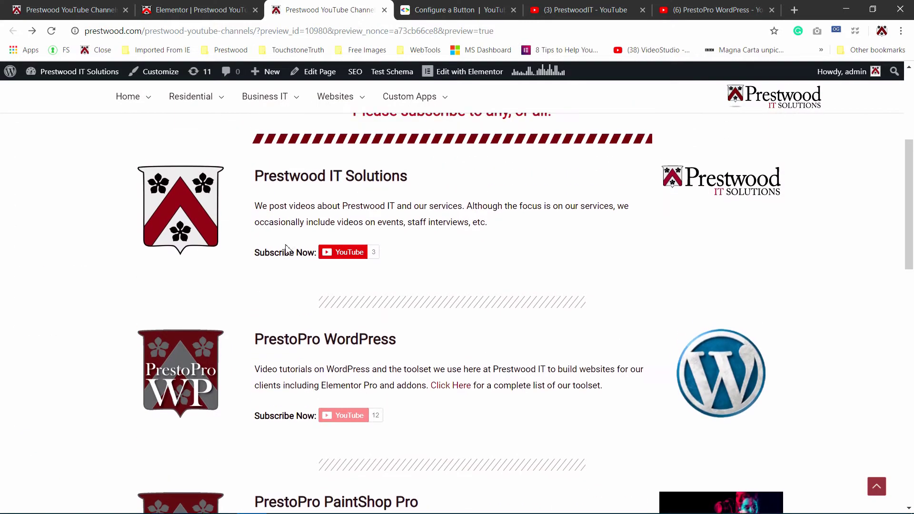
# Subscribe to PrestwoodIT through its subscribe button on the page preview and turn on notifications for every new video.
pyautogui.moveTo(342, 257)
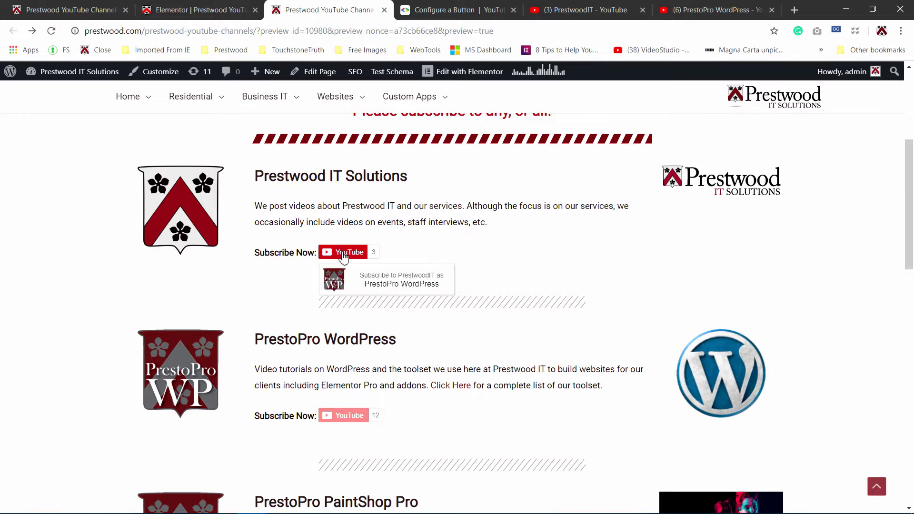
pyautogui.click(343, 256)
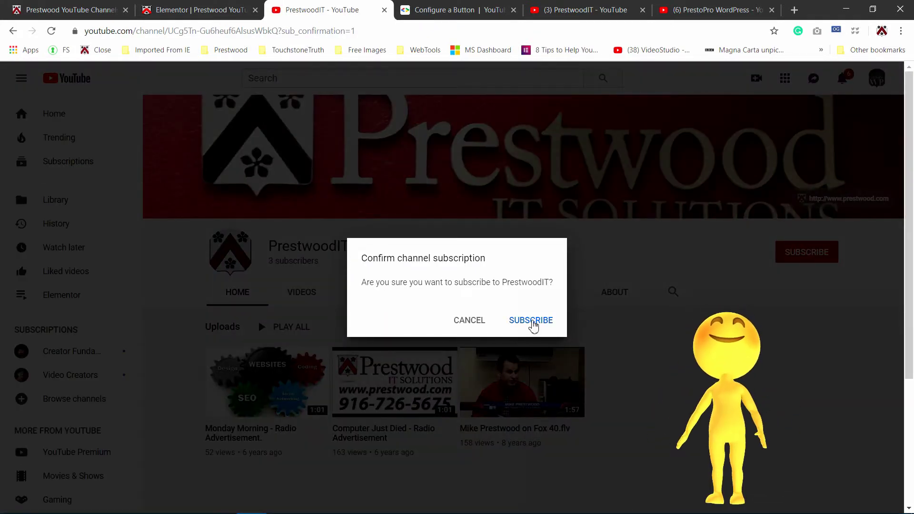
pyautogui.click(532, 321)
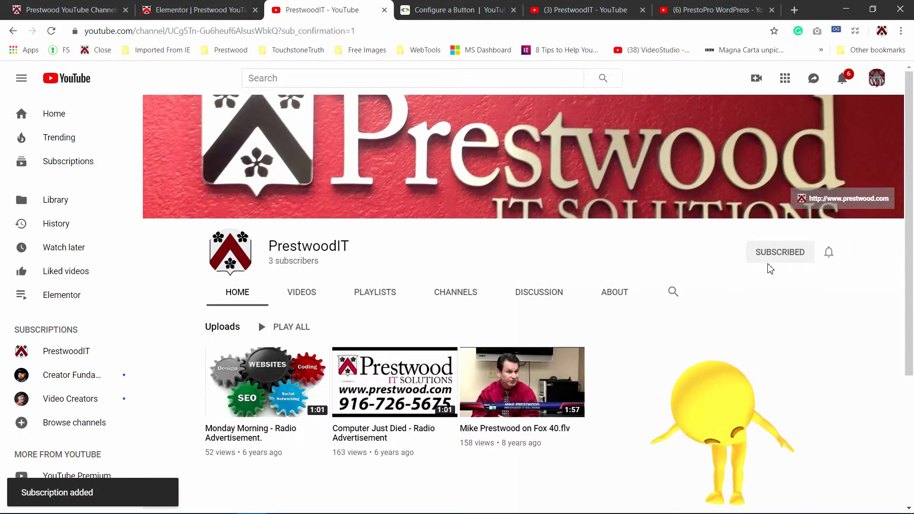
pyautogui.click(831, 258)
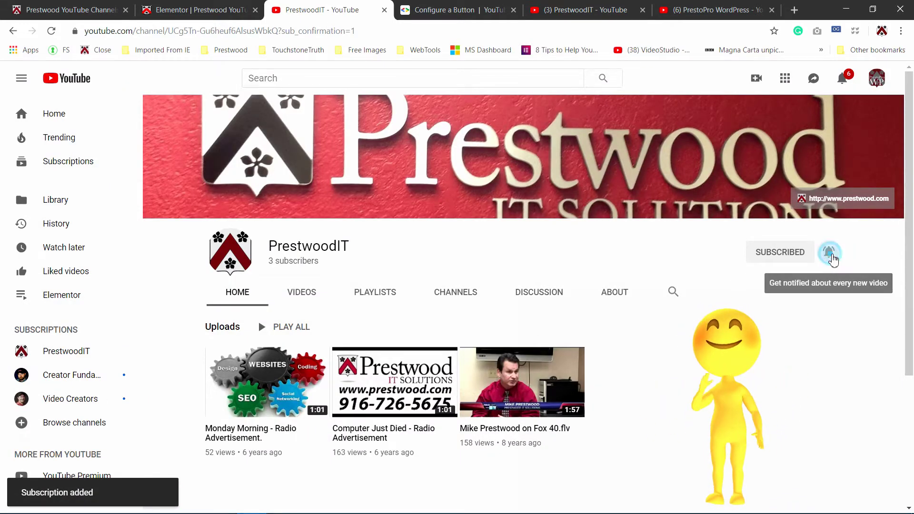